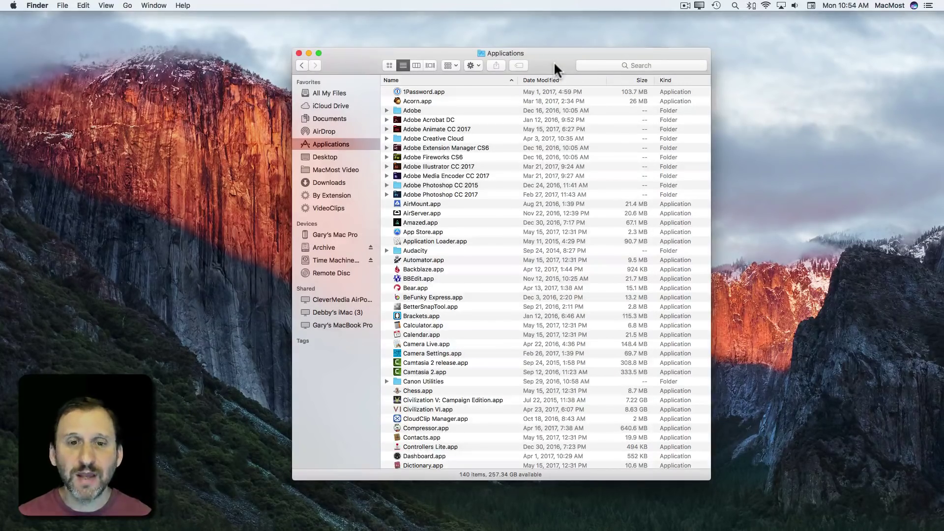
Step: Launch Chess through a Spotlight search for 'ches' and skip the Game Center sign-in
{"action": "left_click", "coordinate": [398, 391]}
{"action": "key", "text": "super+w"}
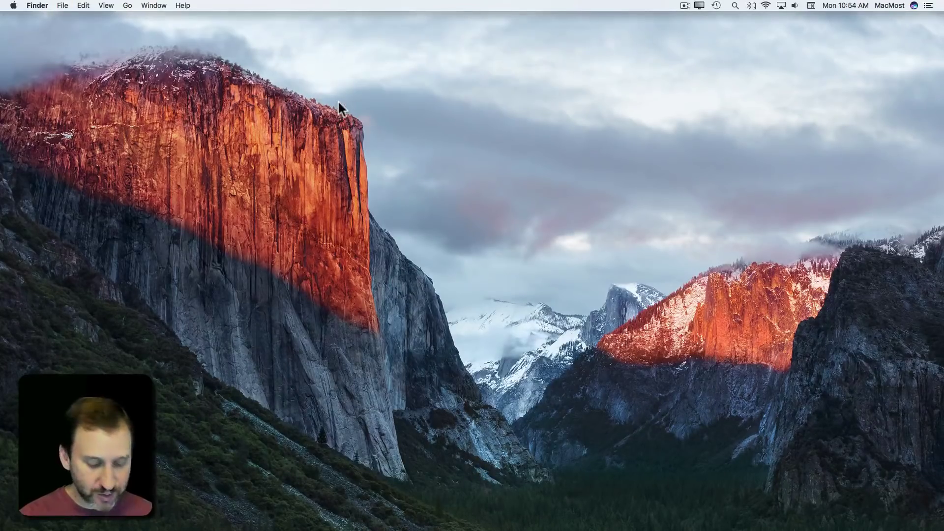
{"action": "key", "text": "super+space"}
{"action": "type", "text": "ches"}
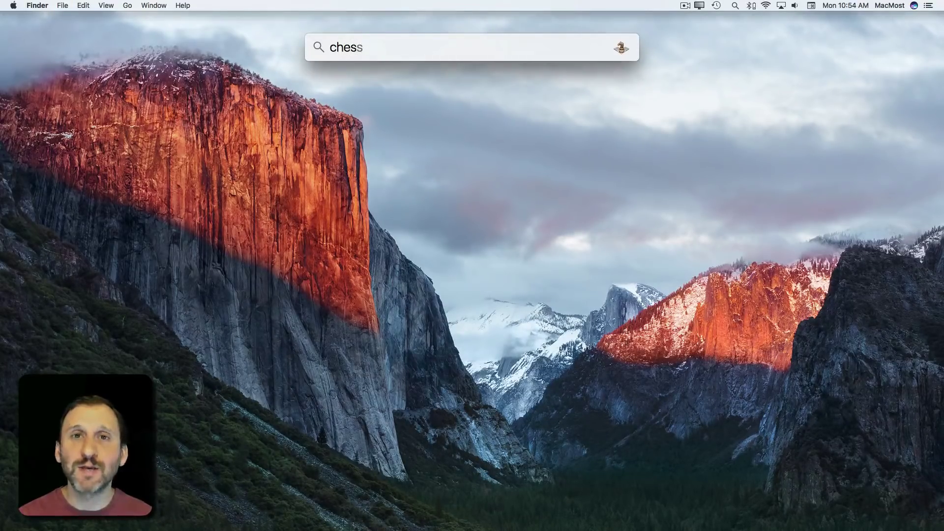
{"action": "key", "text": "Return"}
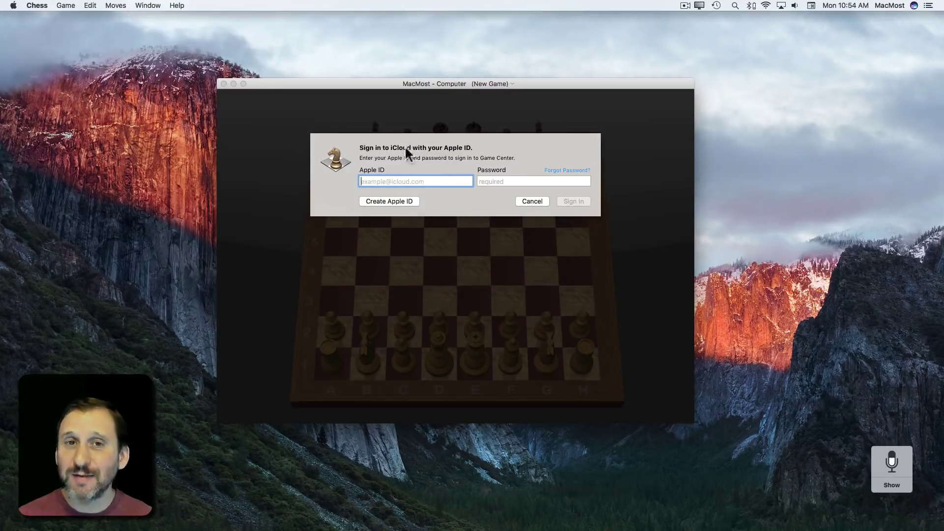
{"action": "left_click", "coordinate": [533, 202]}
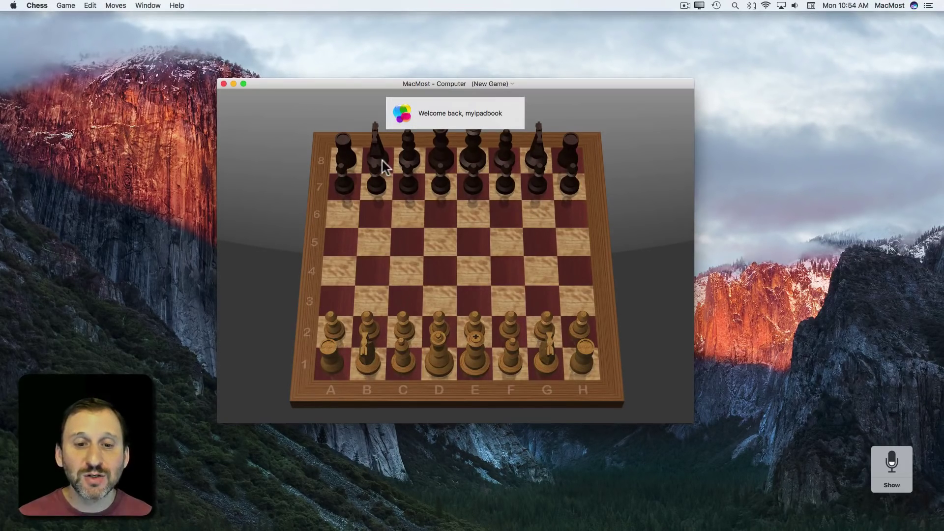
Step: Set up a new game: Regular variant, Human vs. Computer, computer thinking 2 seconds per move
{"action": "left_click", "coordinate": [73, 6]}
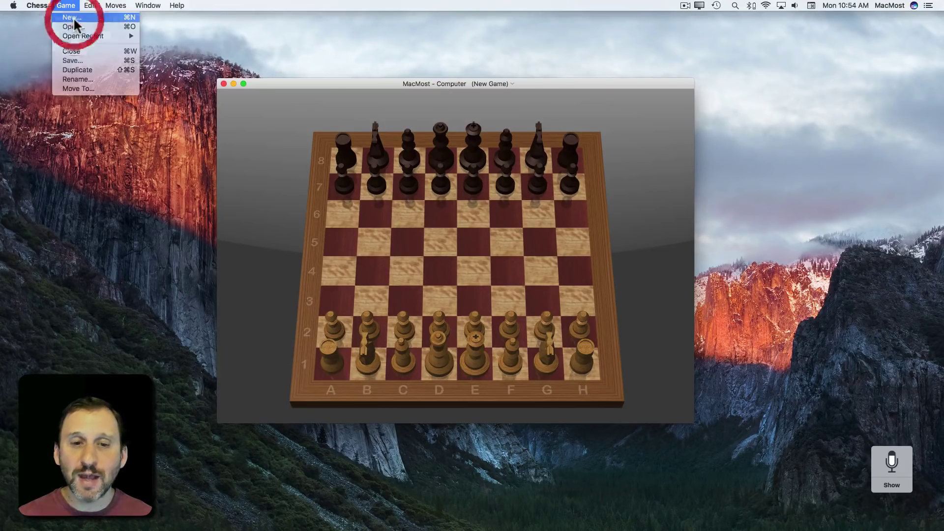
{"action": "left_click", "coordinate": [74, 18]}
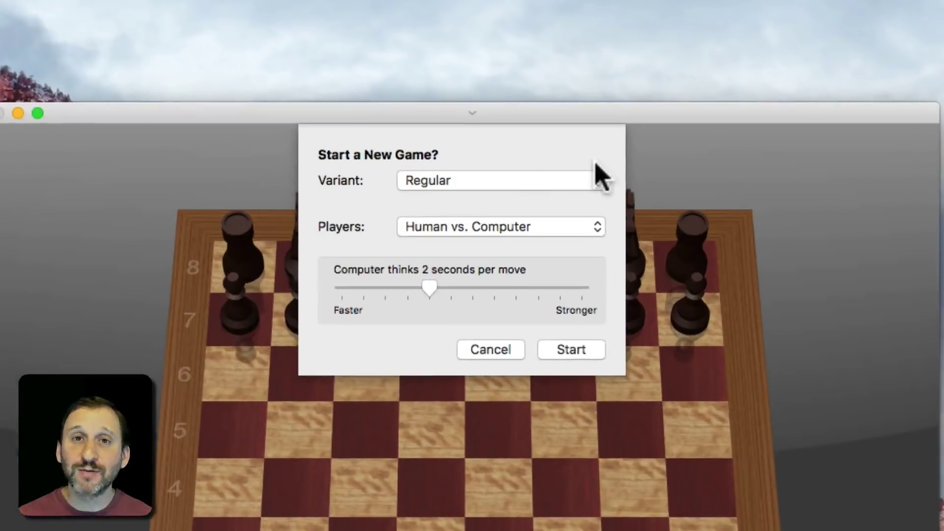
{"action": "left_click", "coordinate": [453, 182]}
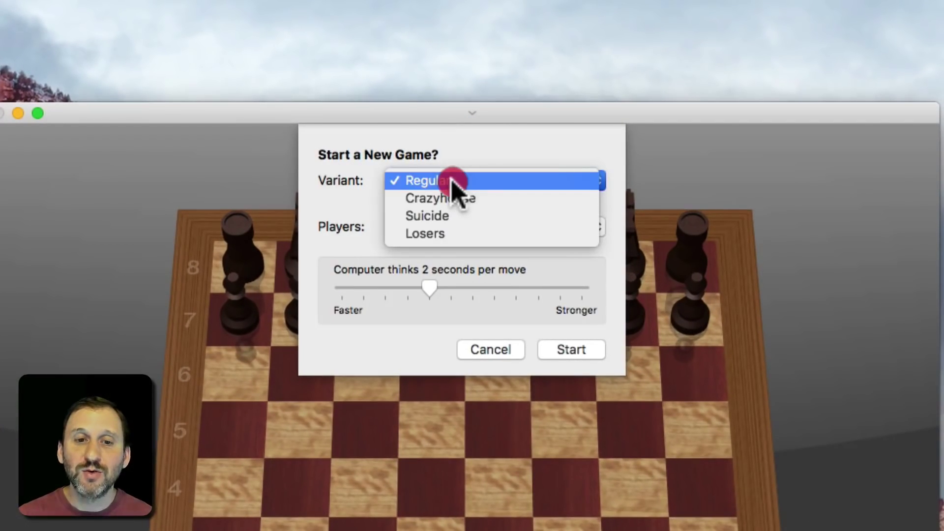
{"action": "left_click", "coordinate": [315, 212]}
{"action": "left_click", "coordinate": [423, 184]}
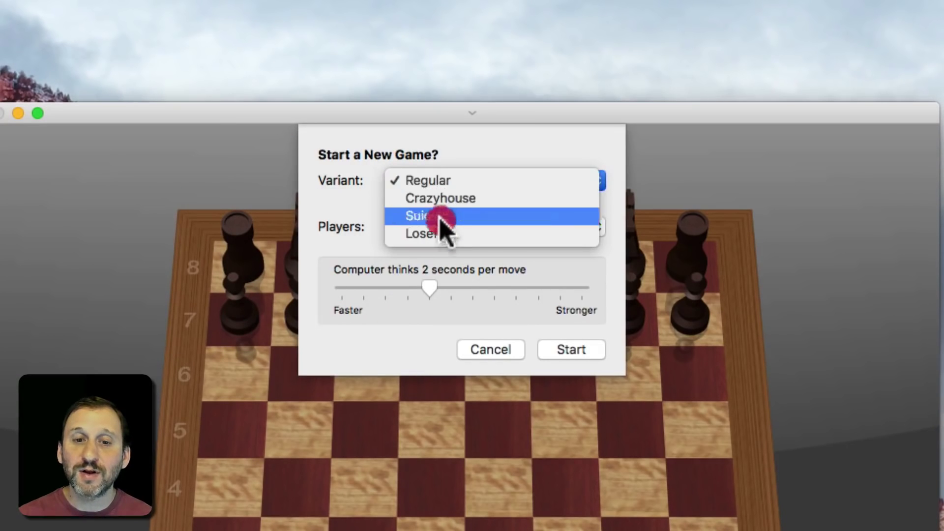
{"action": "left_click", "coordinate": [340, 227]}
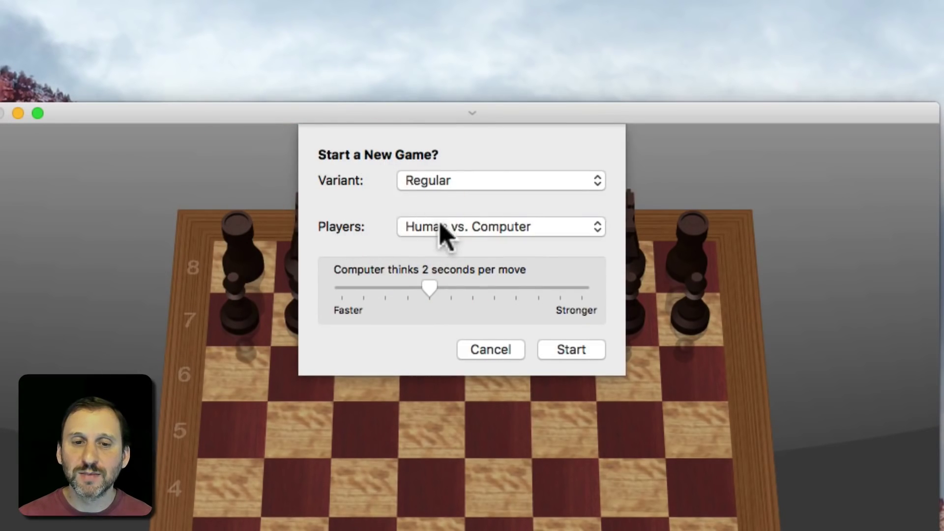
{"action": "left_click_drag", "start_coordinate": [459, 227], "coordinate": [464, 211]}
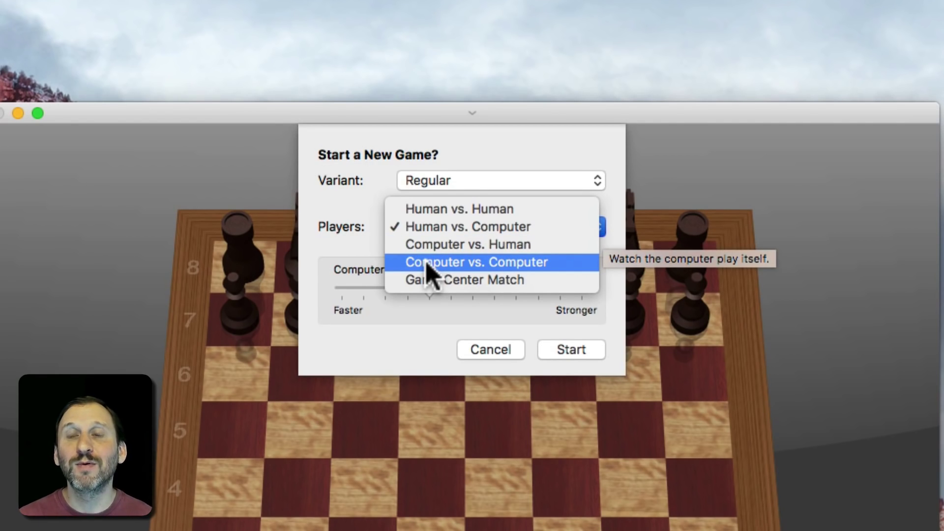
{"action": "left_click", "coordinate": [381, 294]}
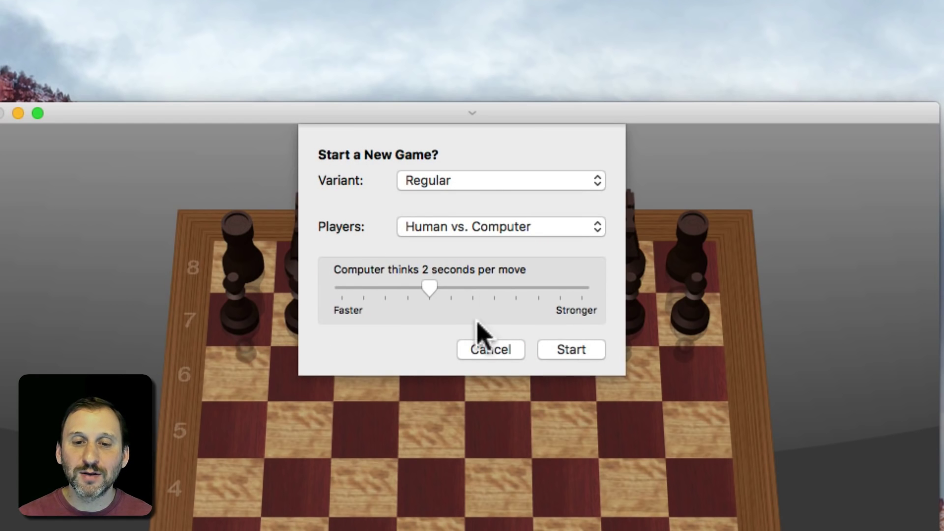
{"action": "mouse_move", "coordinate": [430, 290]}
{"action": "left_mouse_down"}
{"action": "mouse_move", "coordinate": [471, 293]}
{"action": "mouse_move", "coordinate": [419, 305]}
{"action": "mouse_move", "coordinate": [439, 294]}
{"action": "mouse_move", "coordinate": [610, 294]}
{"action": "mouse_move", "coordinate": [400, 308]}
{"action": "mouse_move", "coordinate": [423, 302]}
{"action": "left_mouse_up"}
Step: Start the game, play the knight b1–c3, and briefly view the Dictation Commands list
{"action": "left_click", "coordinate": [565, 351]}
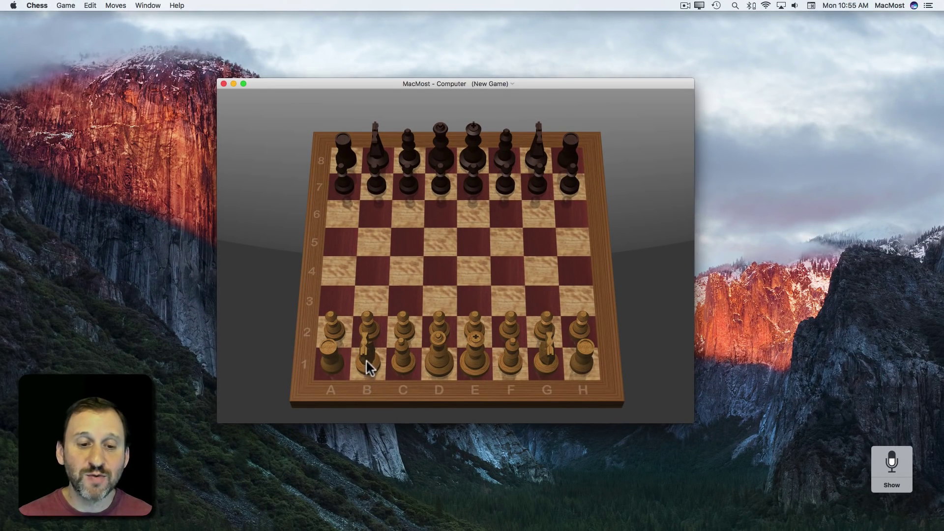
{"action": "left_click_drag", "start_coordinate": [367, 360], "coordinate": [408, 297]}
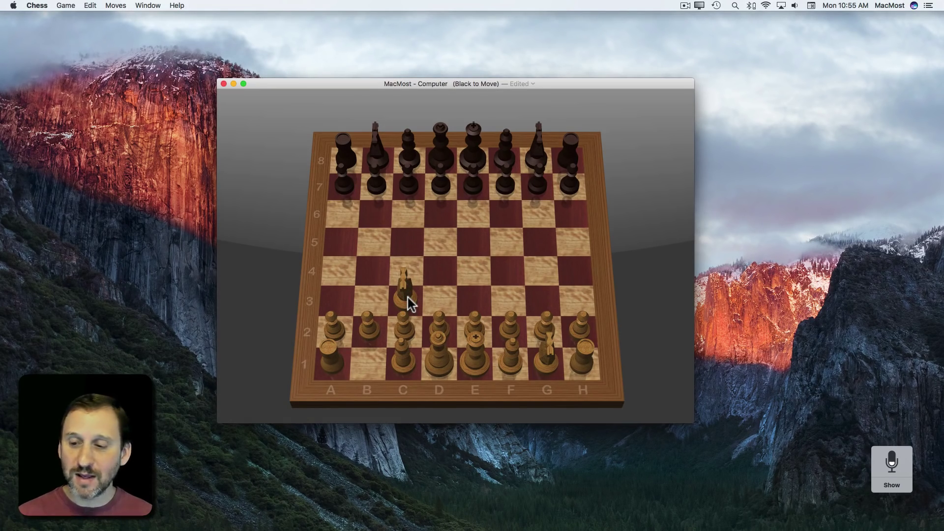
{"action": "left_click_drag", "start_coordinate": [440, 186], "coordinate": [437, 245]}
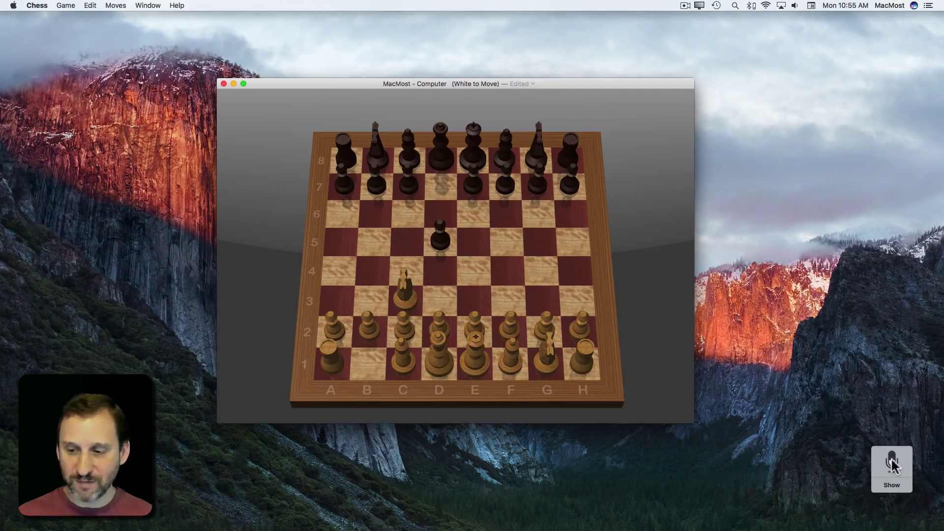
{"action": "left_click", "coordinate": [891, 486]}
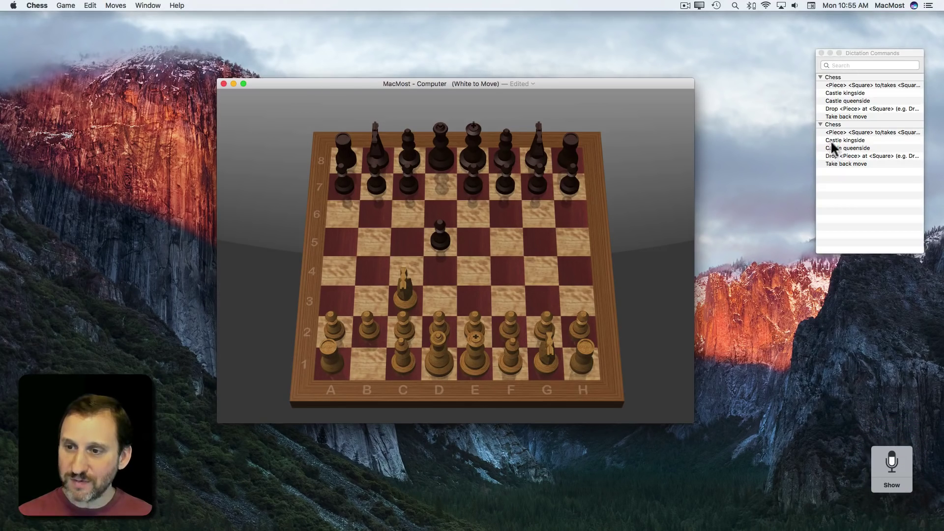
{"action": "left_click", "coordinate": [821, 53]}
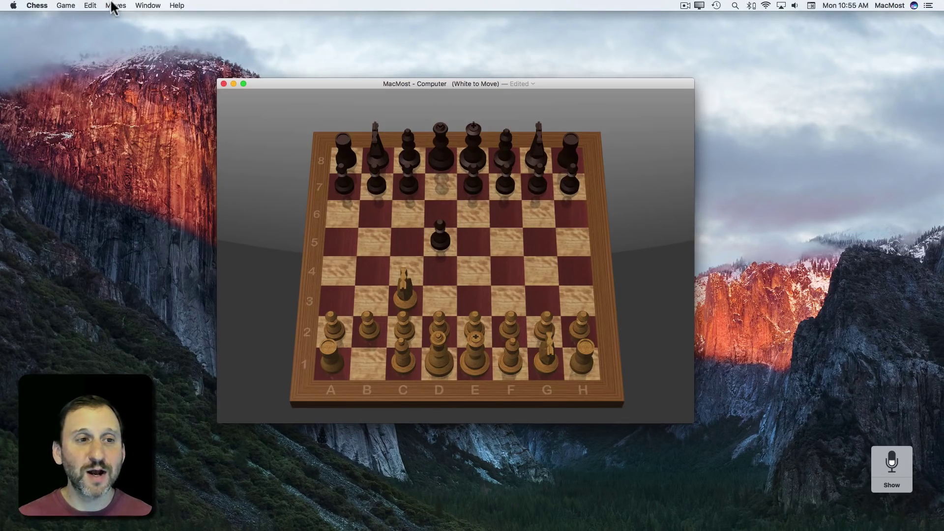
Step: In Chess Preferences, switch both the pieces and the board to the Wood style
{"action": "left_click", "coordinate": [136, 5]}
{"action": "mouse_move", "coordinate": [65, 5]}
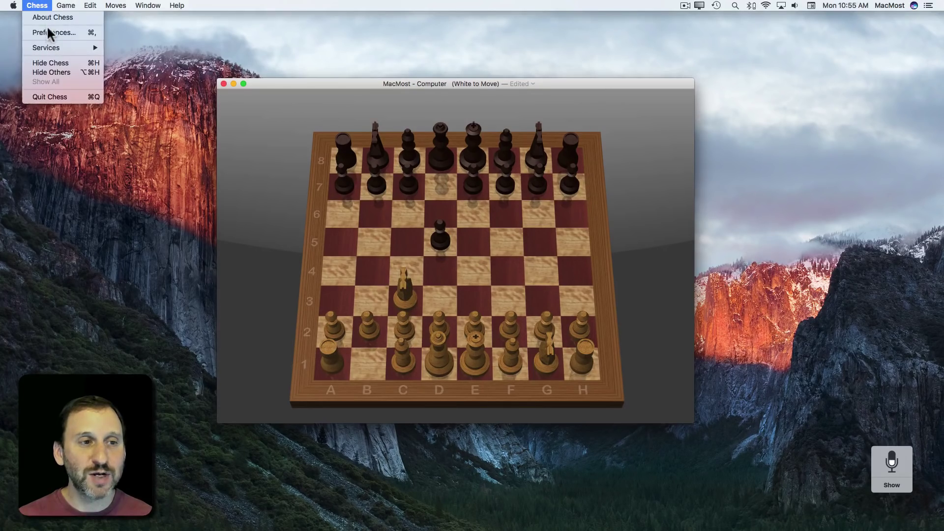
{"action": "left_click", "coordinate": [46, 31]}
{"action": "left_click", "coordinate": [382, 113]}
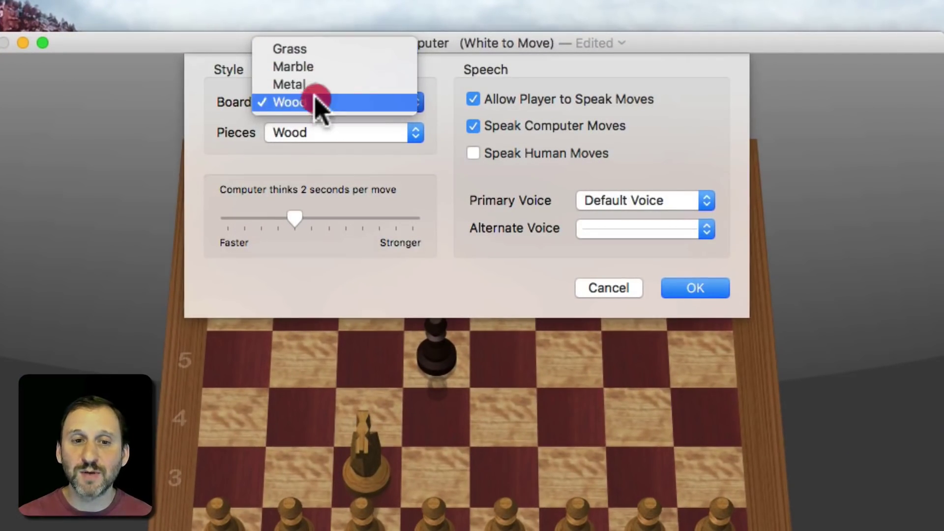
{"action": "left_click", "coordinate": [315, 85]}
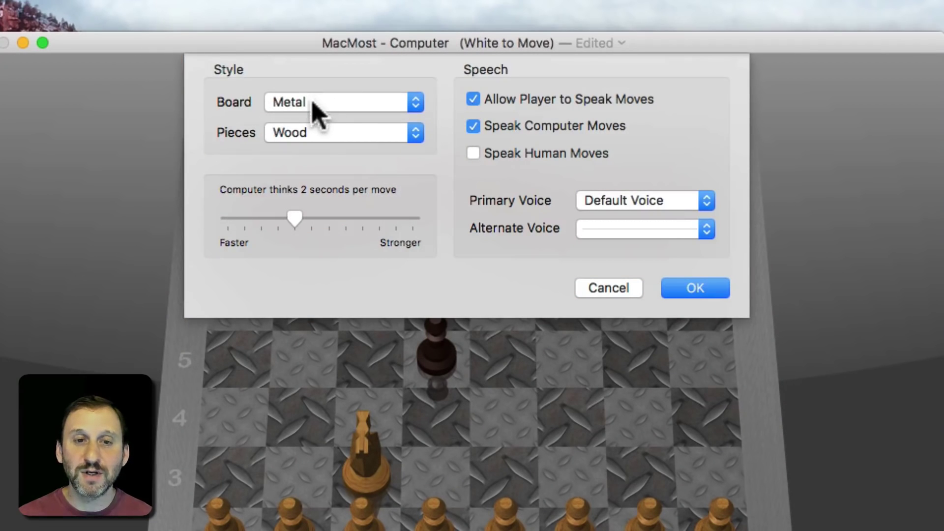
{"action": "left_click", "coordinate": [310, 133]}
{"action": "left_click", "coordinate": [309, 118]}
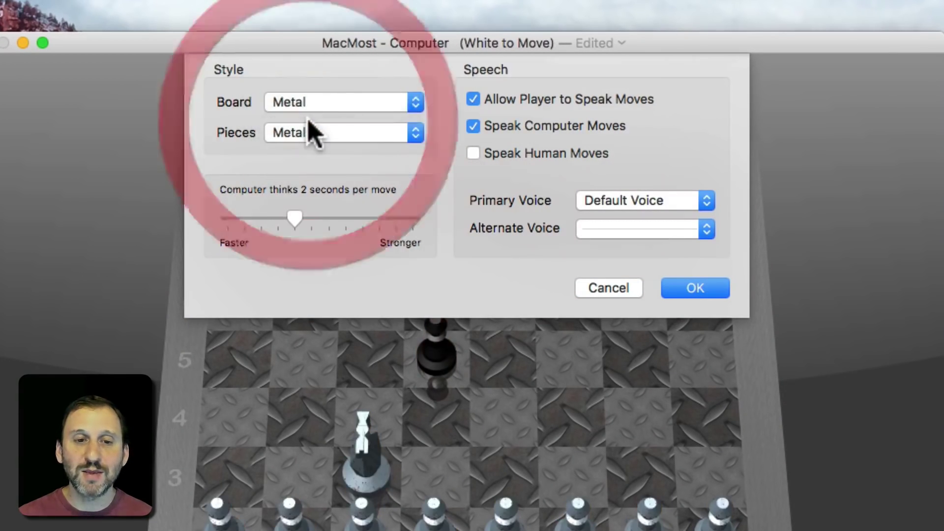
{"action": "left_click", "coordinate": [308, 123]}
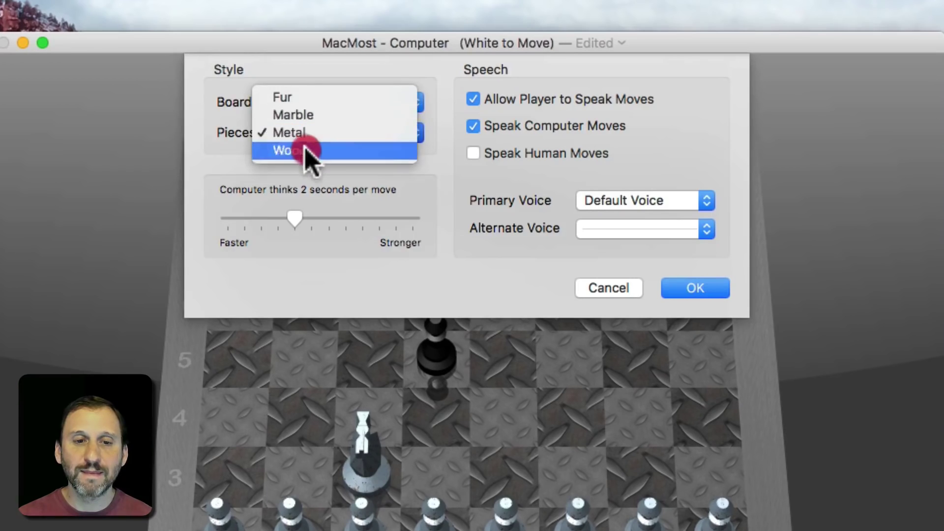
{"action": "left_click", "coordinate": [312, 150]}
{"action": "left_click", "coordinate": [306, 104]}
{"action": "left_click", "coordinate": [311, 120]}
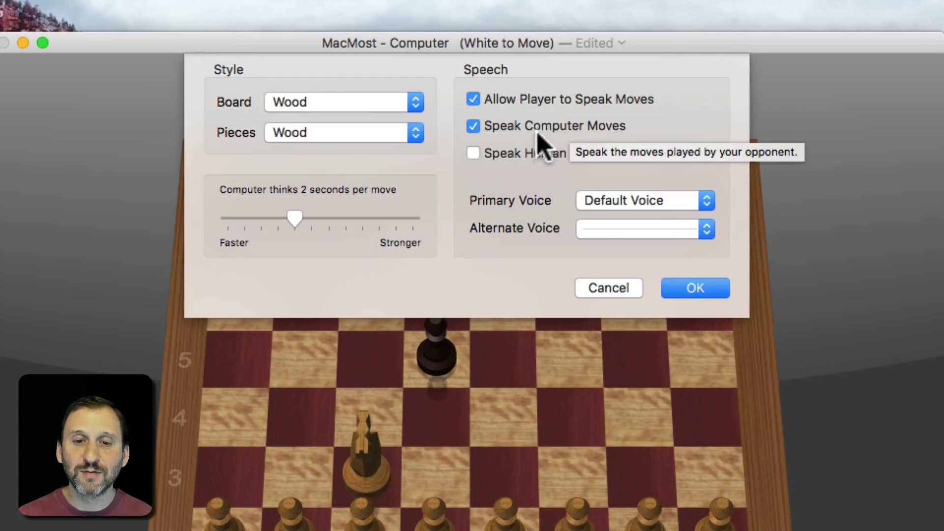
Step: Look over the speaking voices and thinking-time slider, then confirm the preferences with OK
{"action": "mouse_move", "coordinate": [603, 202]}
{"action": "left_mouse_down"}
{"action": "mouse_move", "coordinate": [504, 156]}
{"action": "mouse_move", "coordinate": [445, 150]}
{"action": "left_mouse_up"}
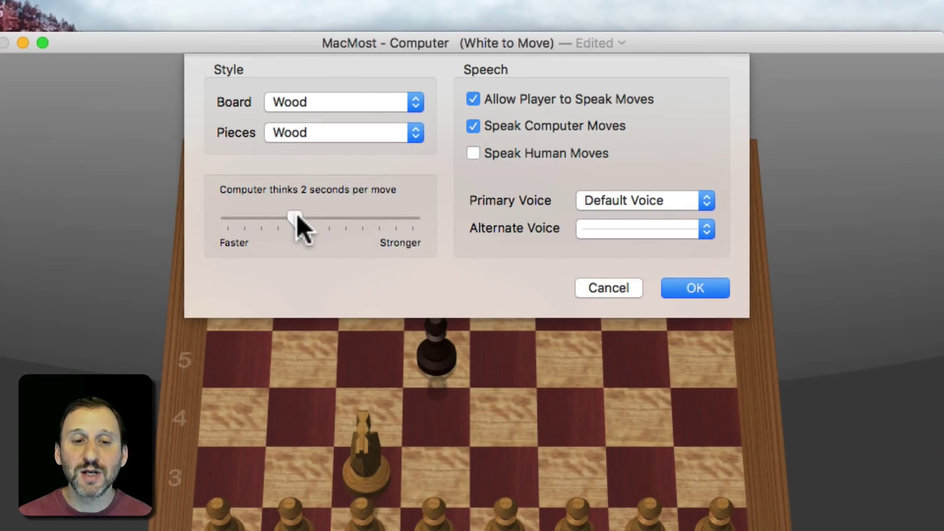
{"action": "mouse_move", "coordinate": [294, 216]}
{"action": "left_mouse_down"}
{"action": "mouse_move", "coordinate": [310, 220]}
{"action": "mouse_move", "coordinate": [295, 223]}
{"action": "left_mouse_up"}
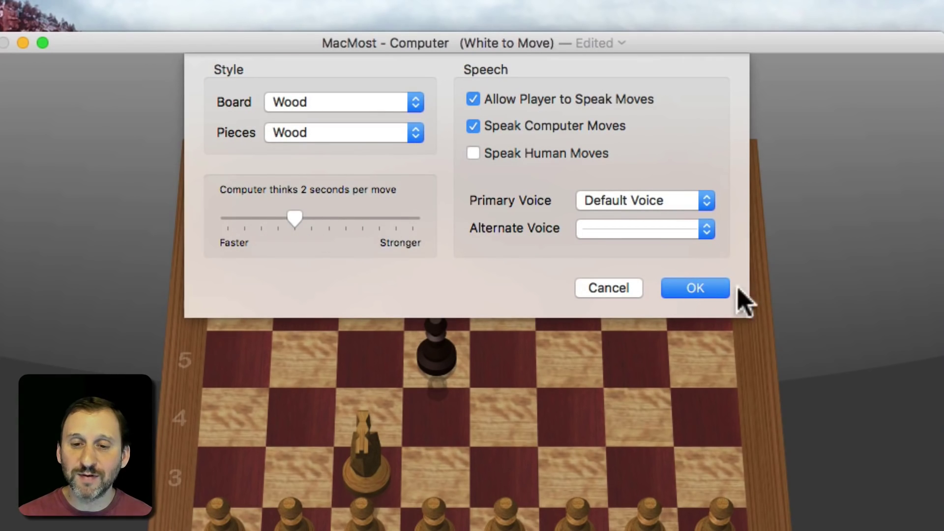
{"action": "left_click", "coordinate": [701, 286]}
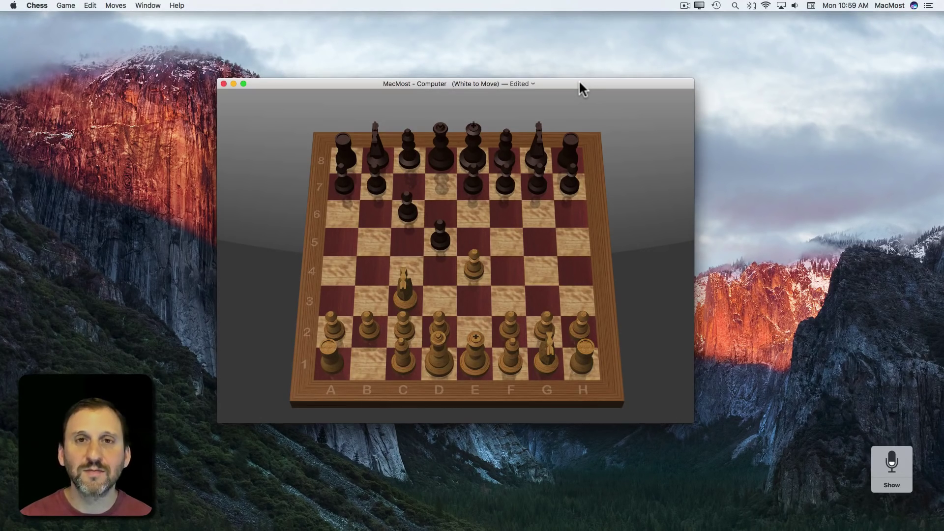
Step: Show a hint for White's next move (e4 takes d5), then highlight Black's last move
{"action": "left_click", "coordinate": [106, 5]}
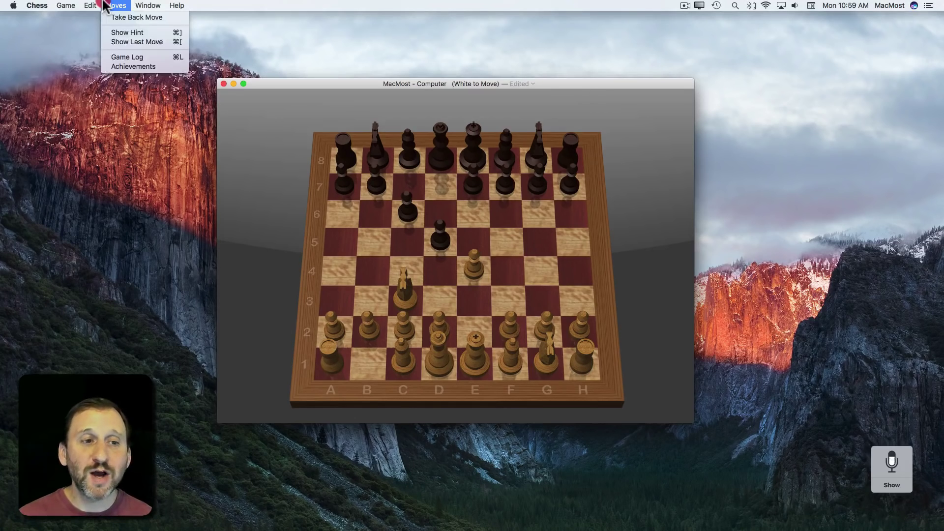
{"action": "left_click", "coordinate": [123, 32]}
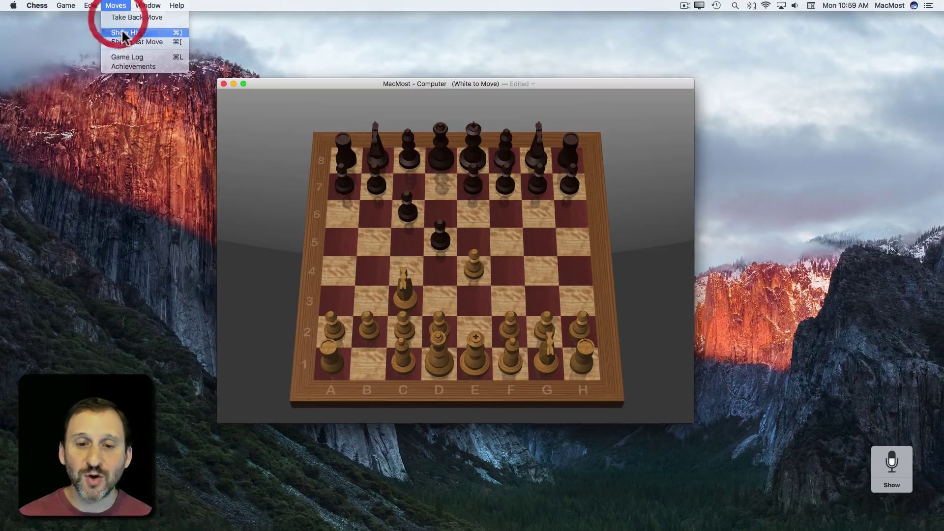
{"action": "left_click", "coordinate": [118, 4]}
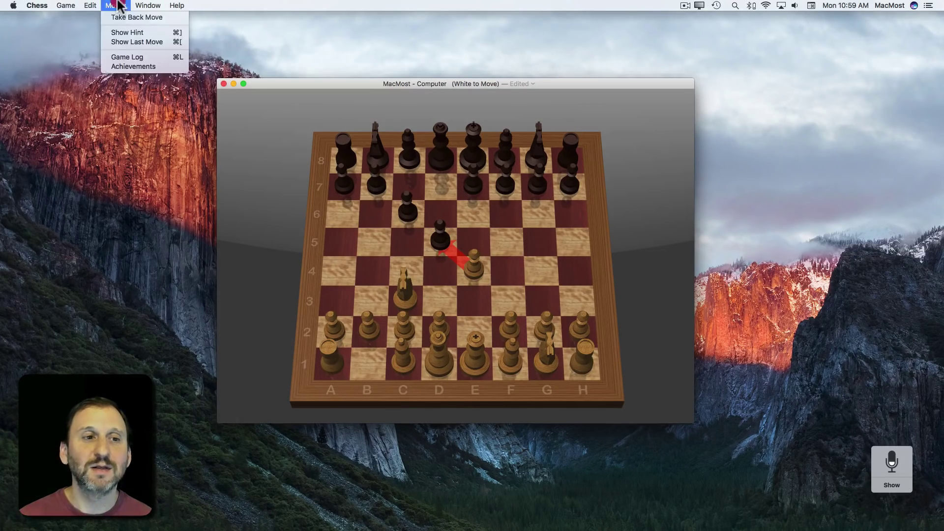
{"action": "left_click", "coordinate": [130, 41]}
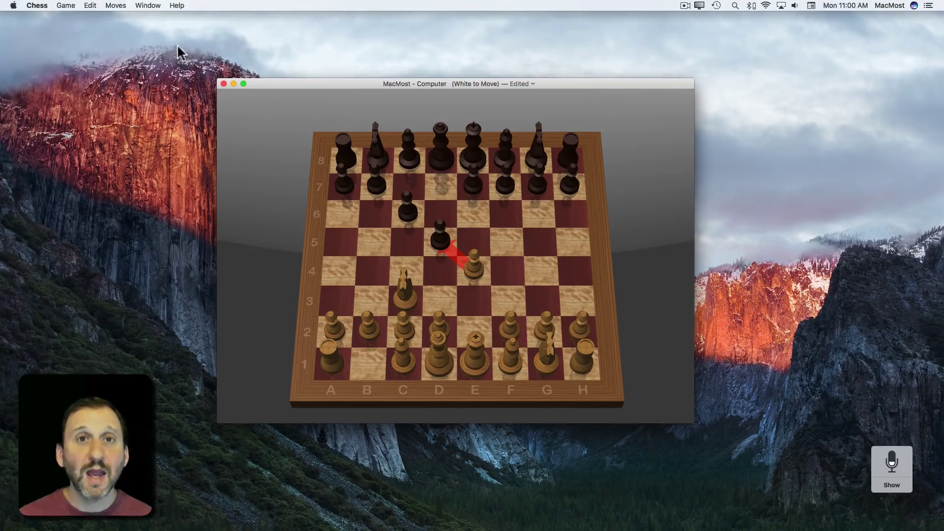
{"action": "left_click", "coordinate": [66, 6]}
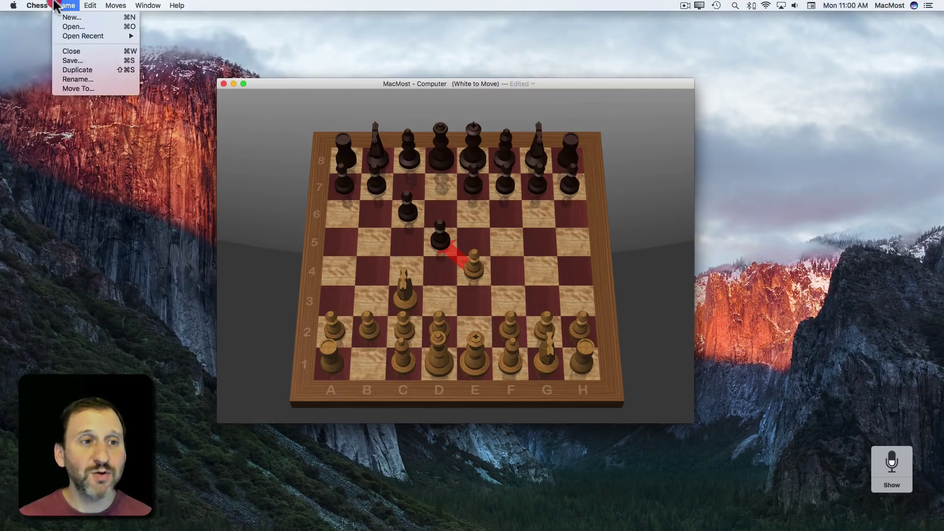
Step: Begin saving the game, cancel the save sheet, and close the Game menu without choosing
{"action": "left_click", "coordinate": [79, 58]}
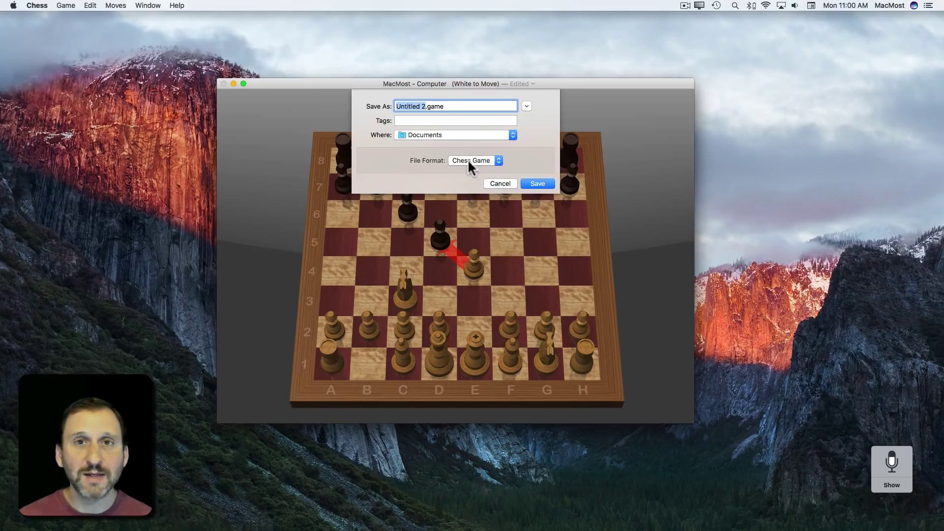
{"action": "left_click", "coordinate": [502, 184]}
{"action": "left_click", "coordinate": [65, 6]}
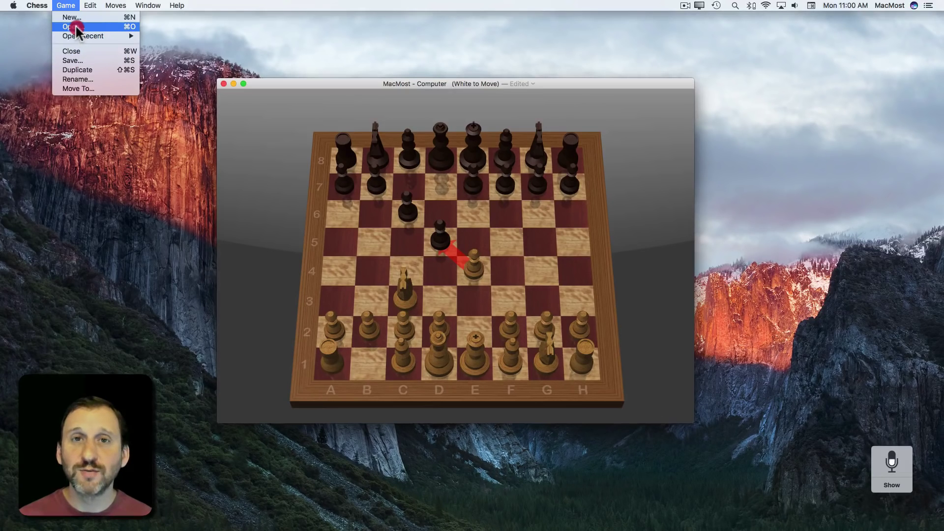
{"action": "left_click", "coordinate": [68, 7]}
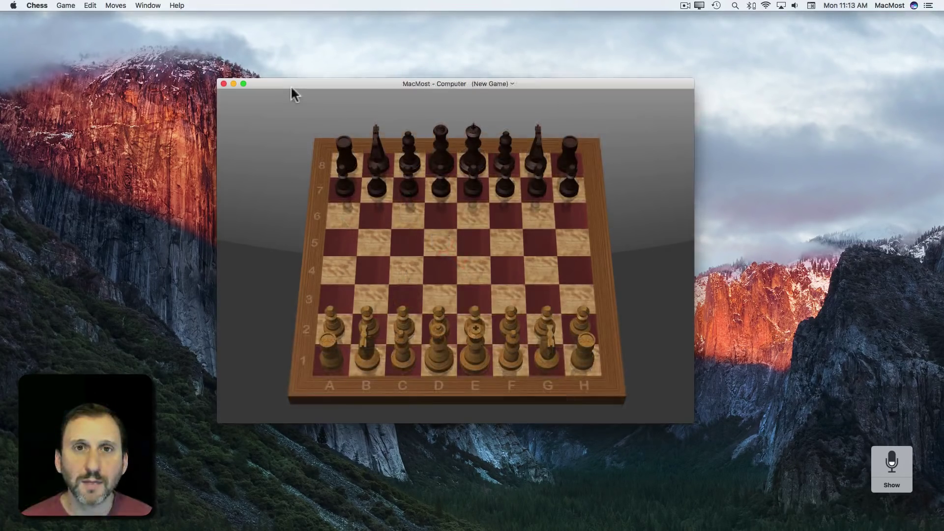
{"action": "left_click", "coordinate": [66, 5]}
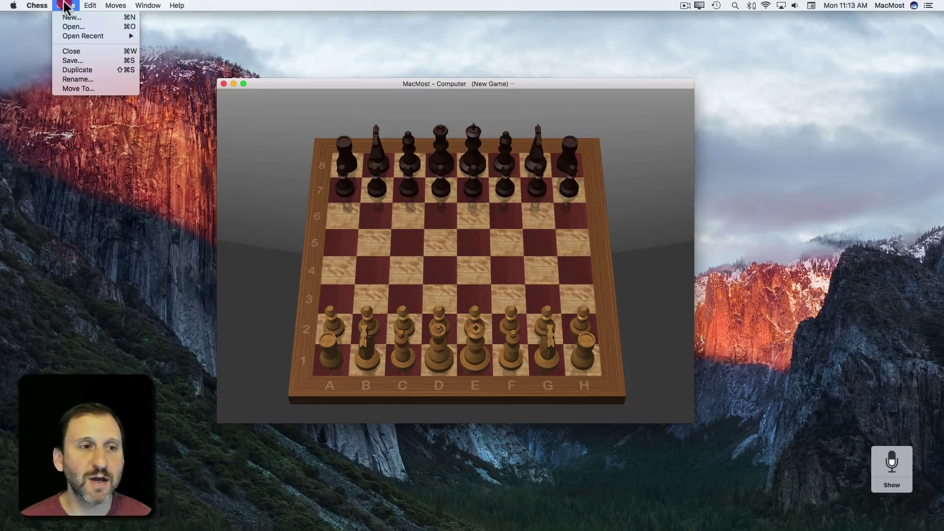
{"action": "left_click", "coordinate": [67, 15]}
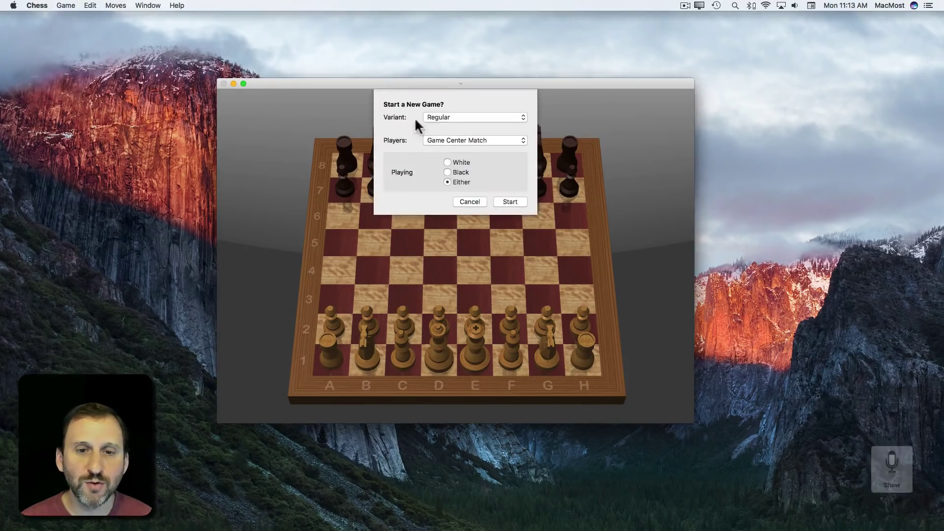
{"action": "left_click", "coordinate": [445, 140]}
{"action": "left_click", "coordinate": [446, 139]}
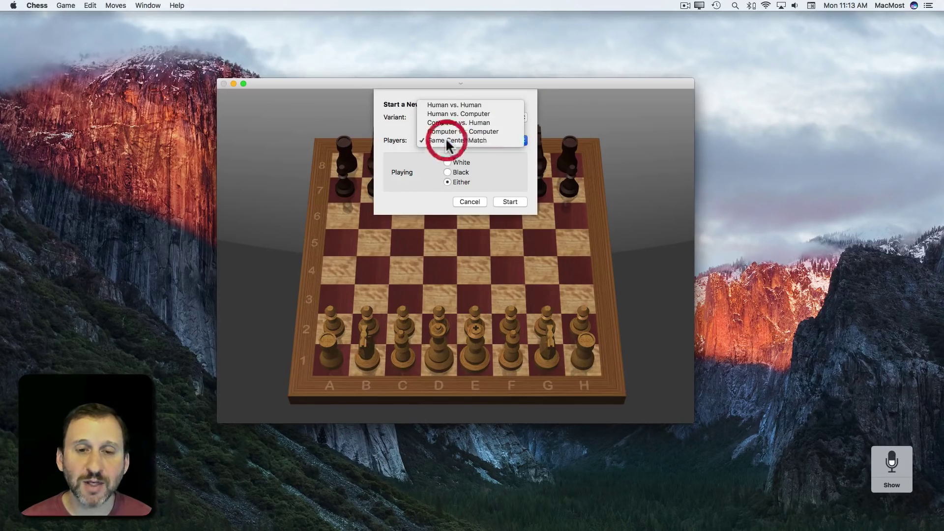
{"action": "left_click", "coordinate": [508, 200]}
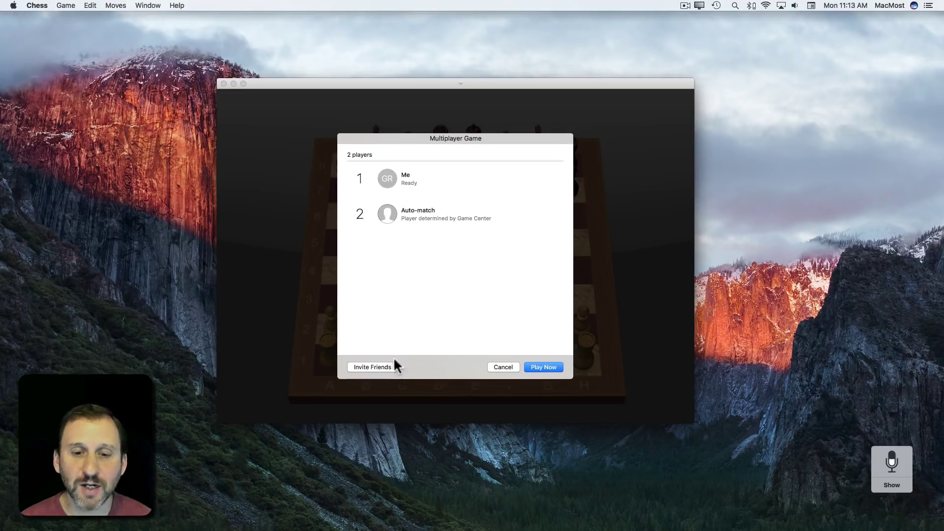
{"action": "left_click", "coordinate": [500, 367]}
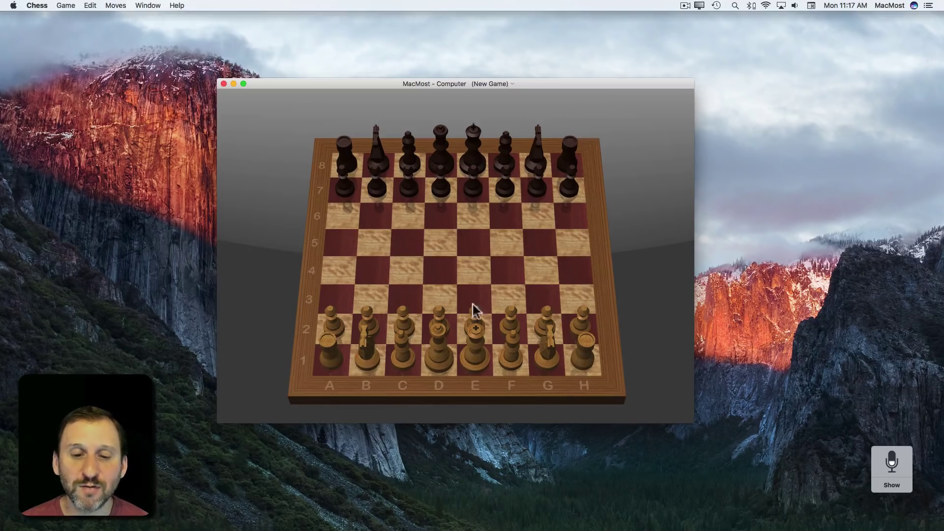
Step: Tilt the 3D board to a lower, angled viewing perspective
{"action": "mouse_move", "coordinate": [298, 397]}
{"action": "left_mouse_down"}
{"action": "mouse_move", "coordinate": [298, 344]}
{"action": "mouse_move", "coordinate": [298, 403]}
{"action": "mouse_move", "coordinate": [324, 390]}
{"action": "mouse_move", "coordinate": [649, 389]}
{"action": "mouse_move", "coordinate": [296, 383]}
{"action": "mouse_move", "coordinate": [297, 363]}
{"action": "left_mouse_up"}
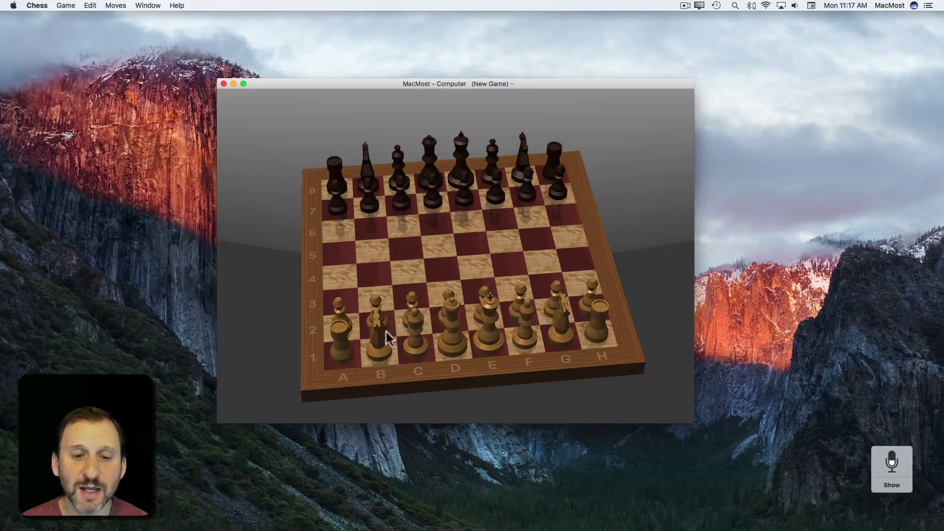